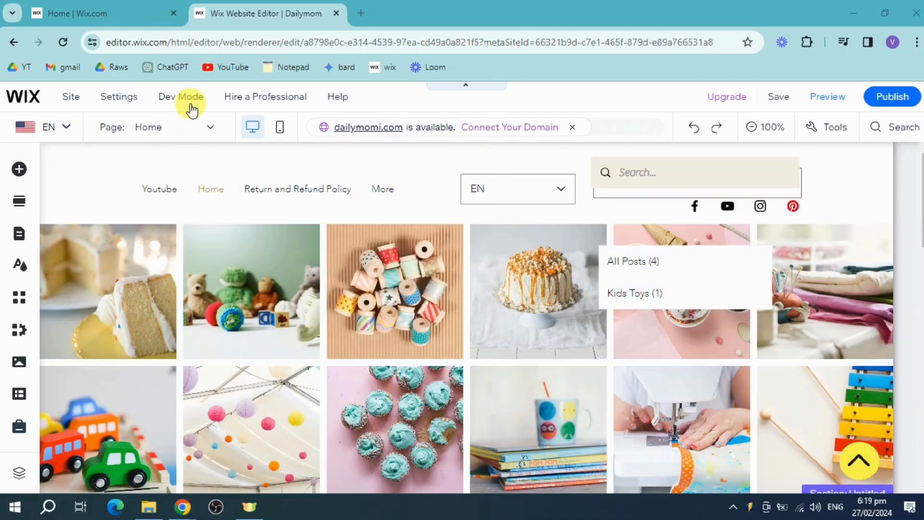
Enable Developer Mode and minimize the code panel to bring back the page canvas.
mouse_move(190, 101)
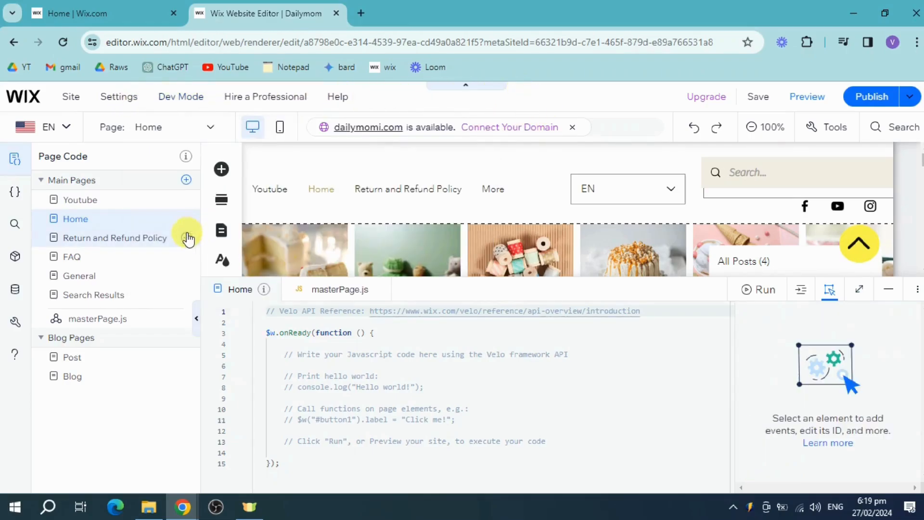
left_click(889, 289)
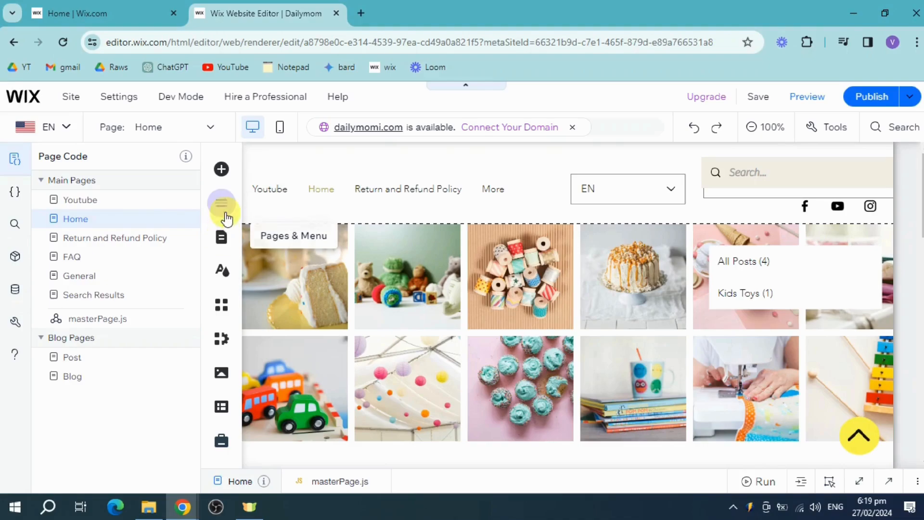
Choose New page from the site menu's Add Menu Item options to show page templates.
left_click(222, 244)
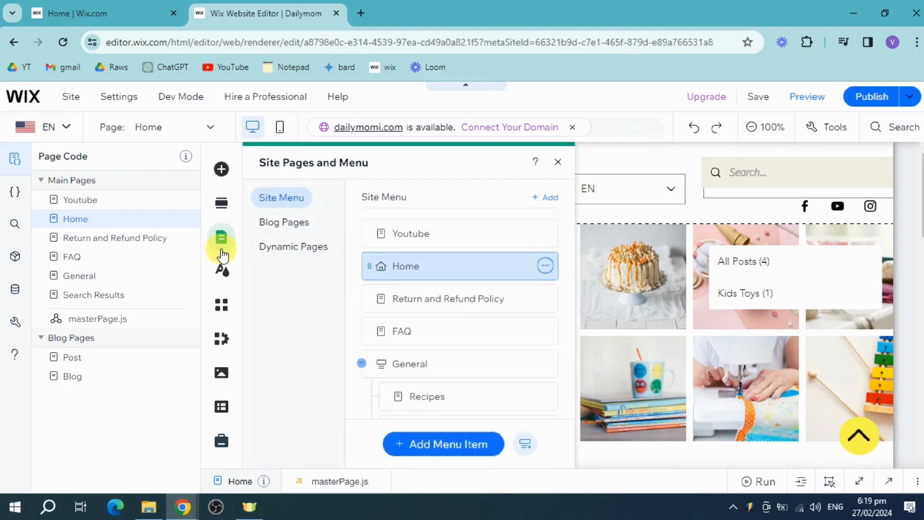
scroll(484, 313, "down", 4)
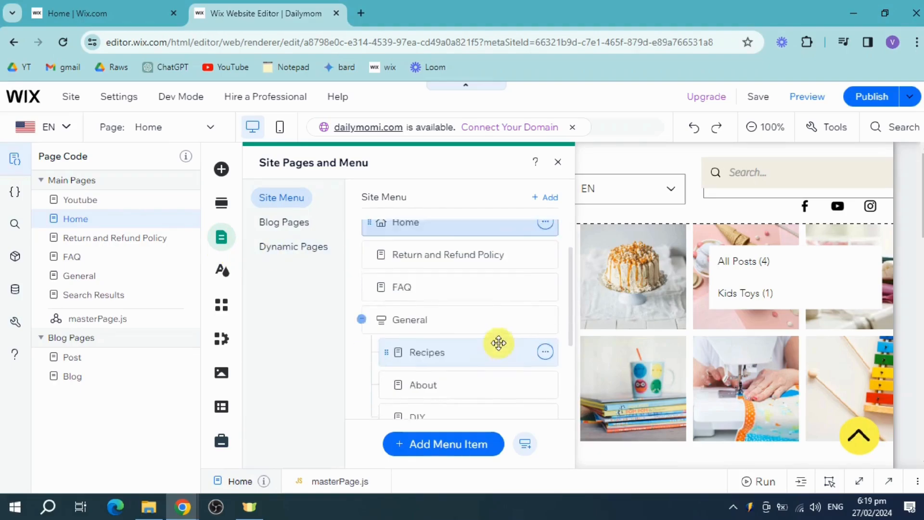
left_click(458, 445)
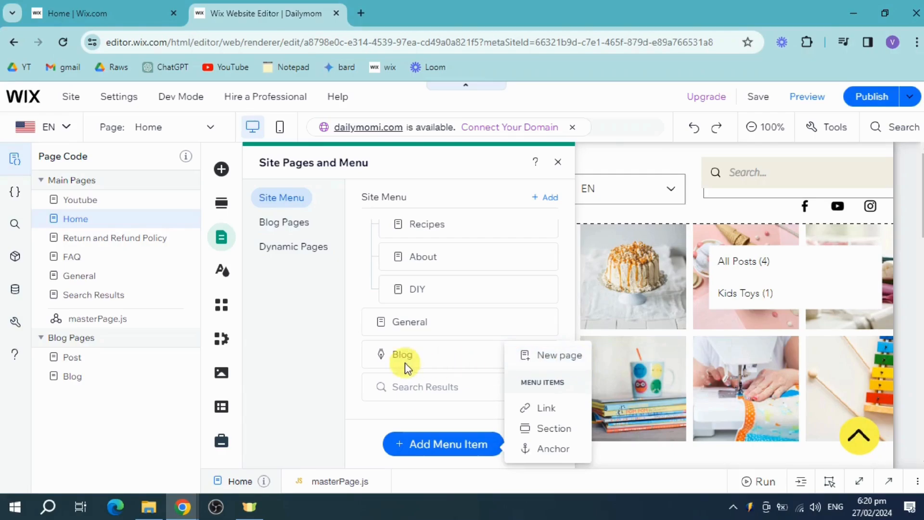
left_click(266, 362)
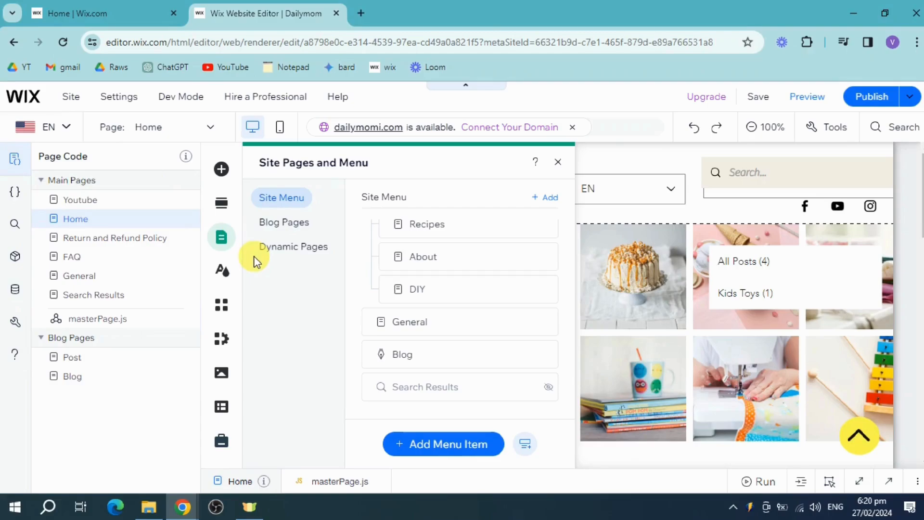
left_click(442, 448)
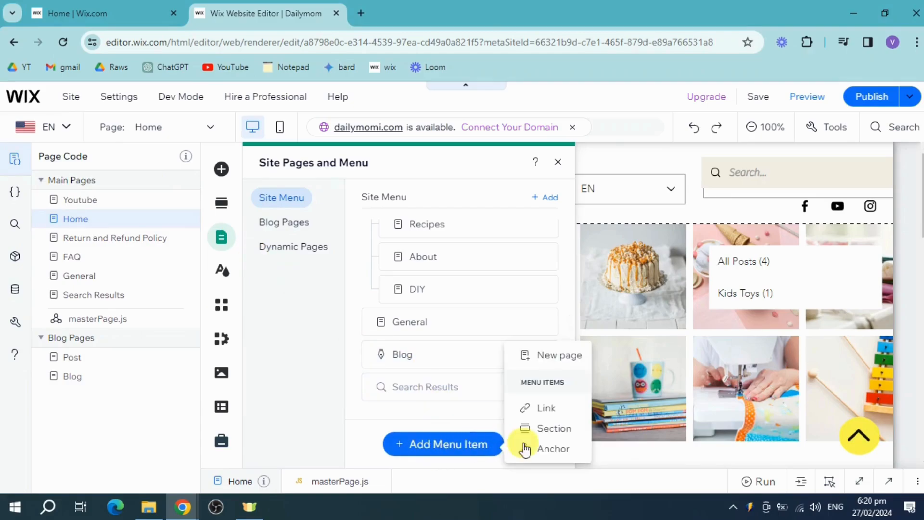
left_click(546, 354)
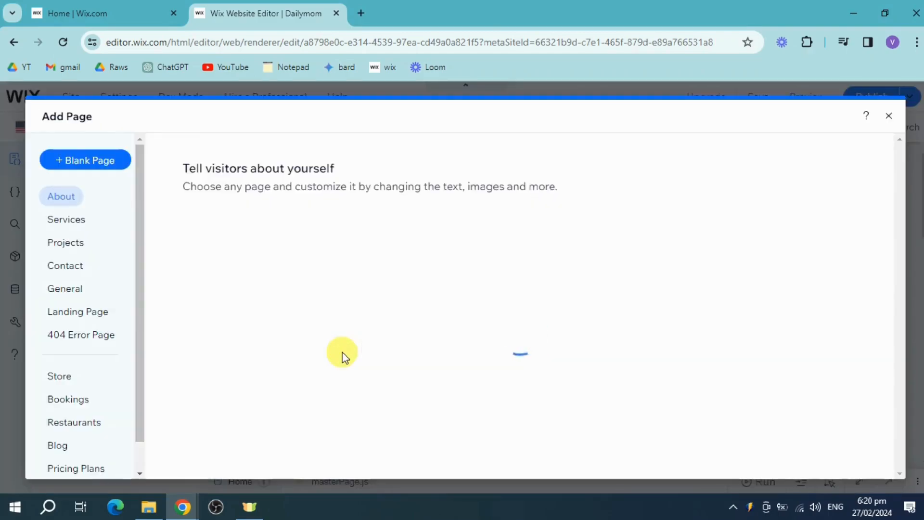
Add a Blank Page and rename it 'Dashboard' in Pages & Menu.
left_click(75, 162)
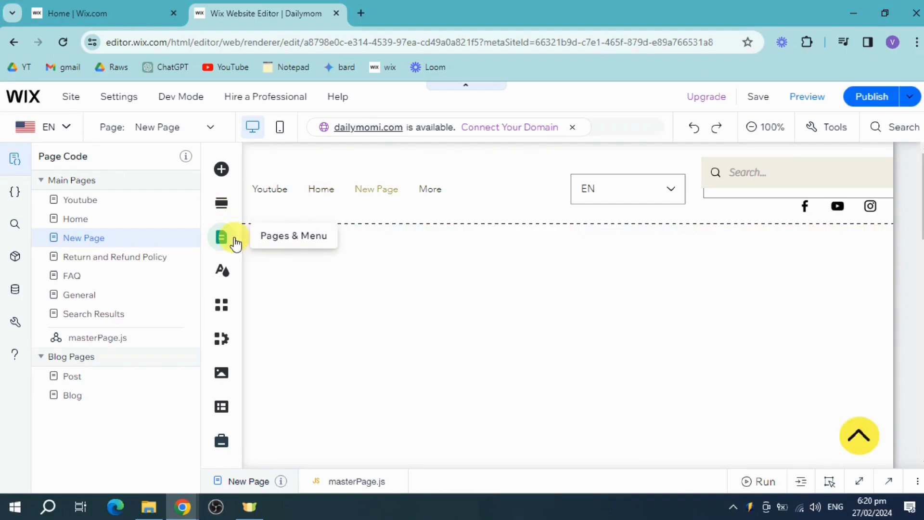
left_click(224, 240)
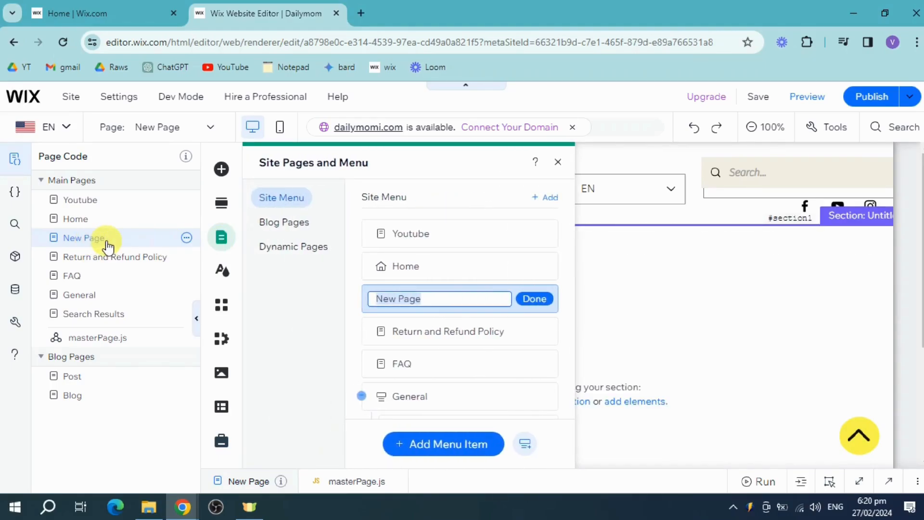
type("Dashboard")
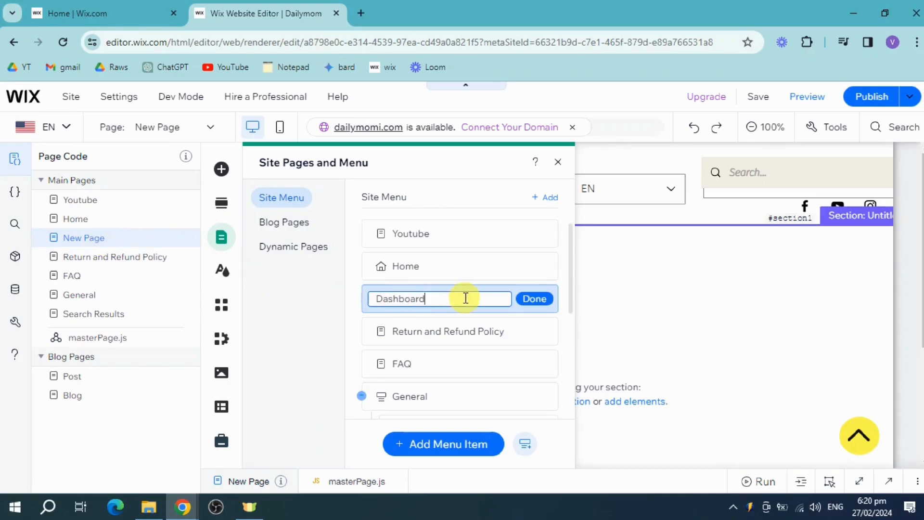
left_click(533, 299)
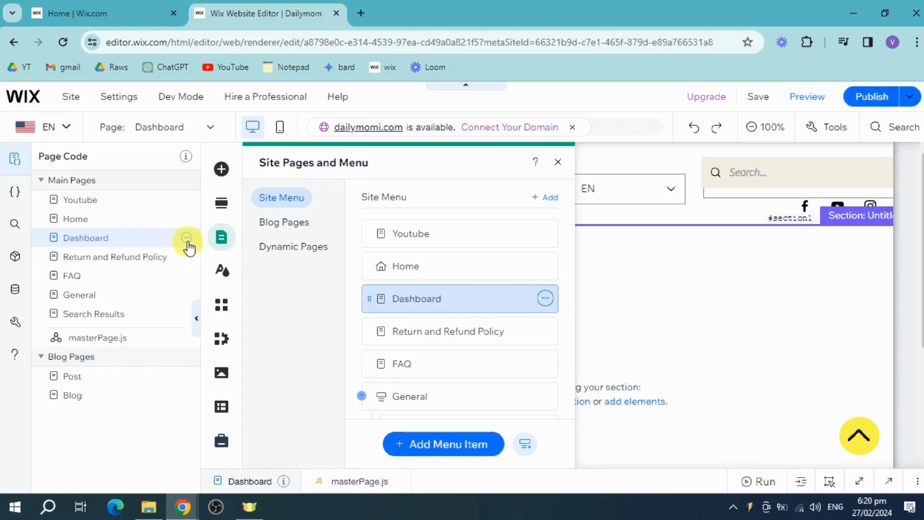
Set the Dashboard page's permissions to Password holders and enter an access password.
left_click(187, 238)
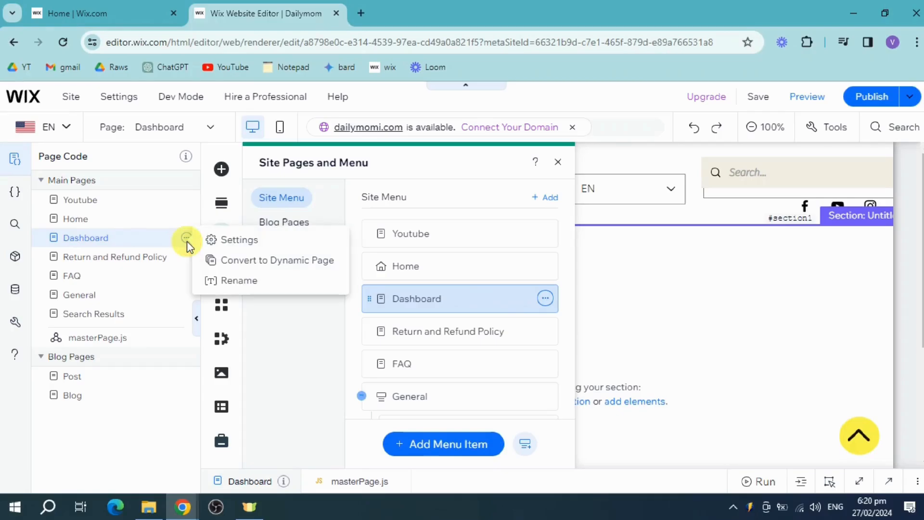
left_click(258, 247)
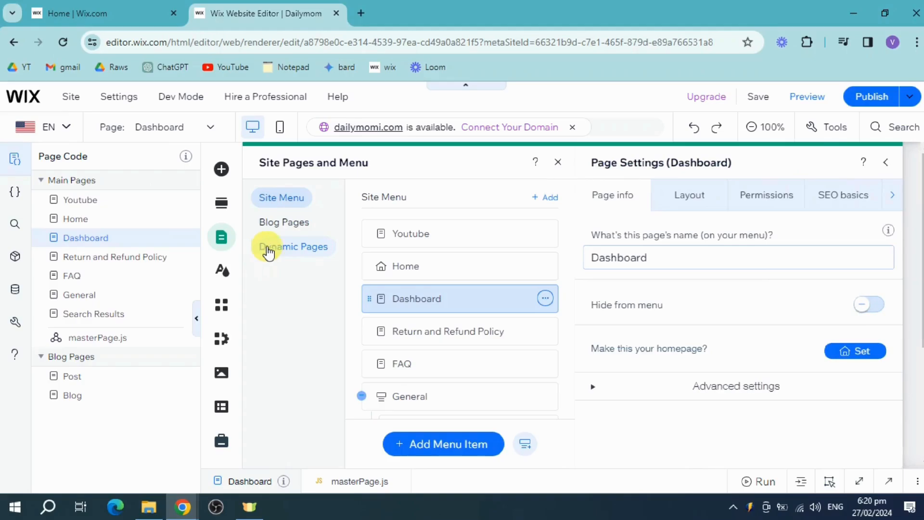
left_click(688, 195)
left_click(766, 196)
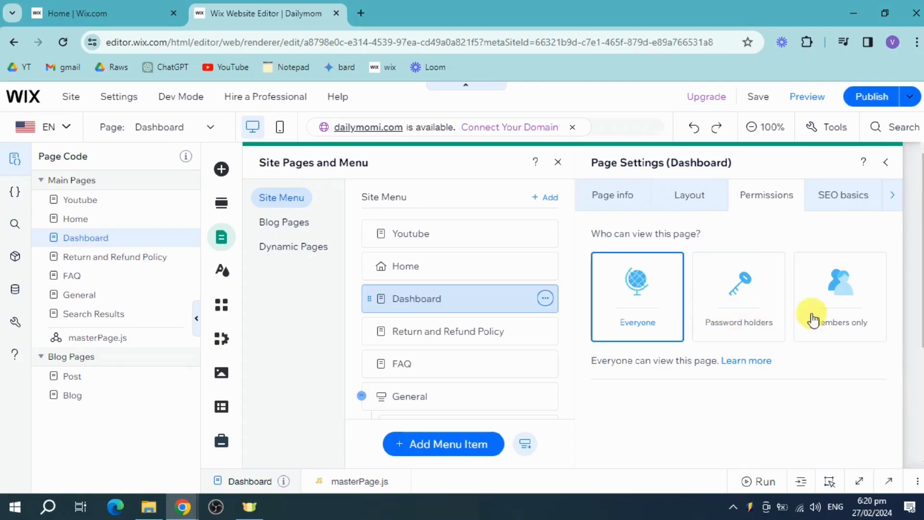
left_click(871, 312)
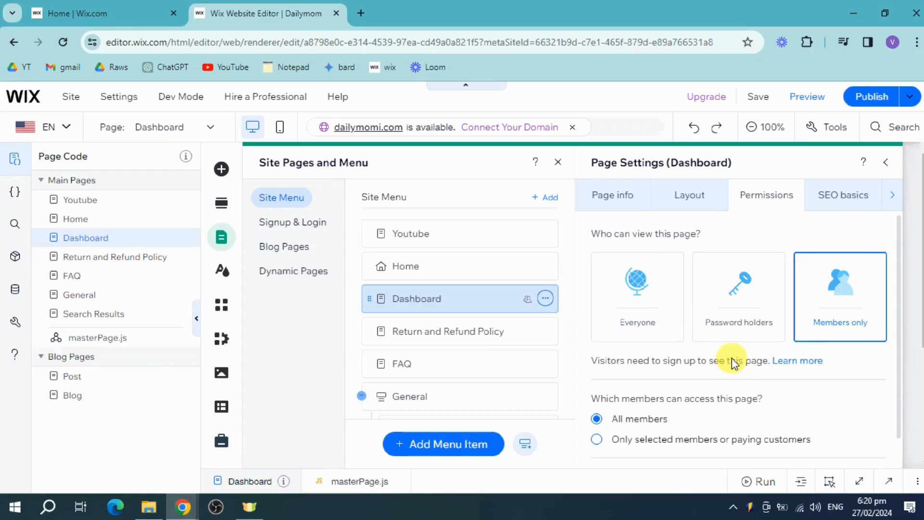
left_click(746, 312)
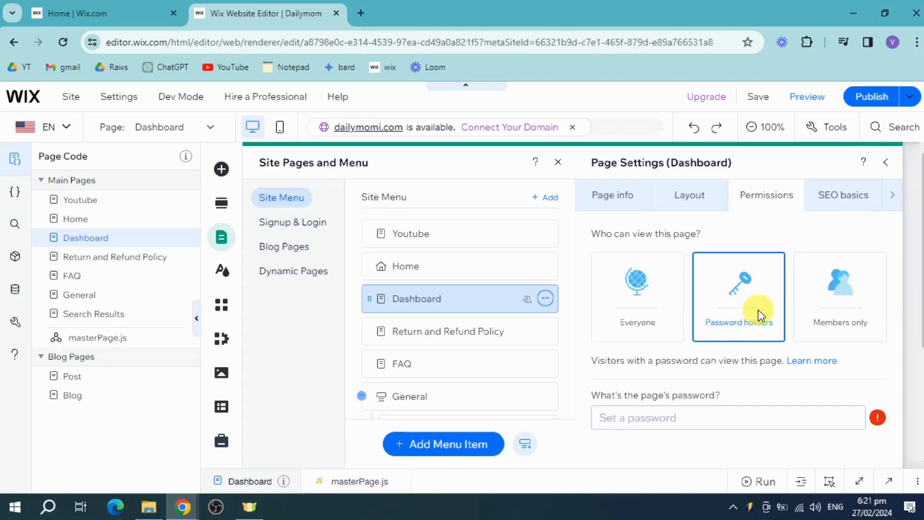
left_click(691, 416)
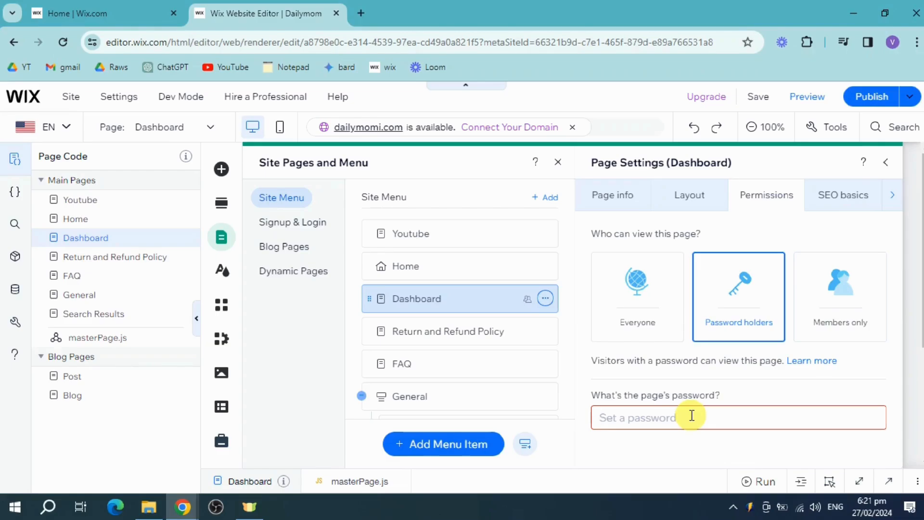
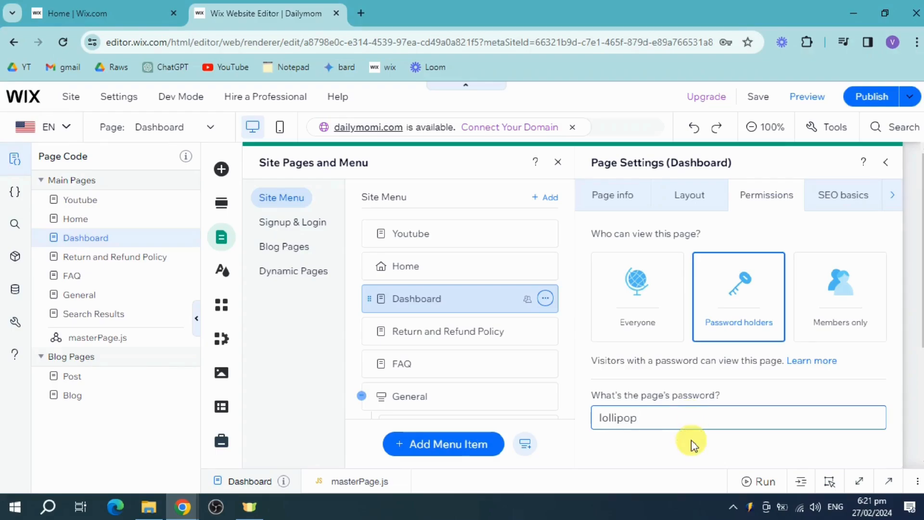
left_click(692, 441)
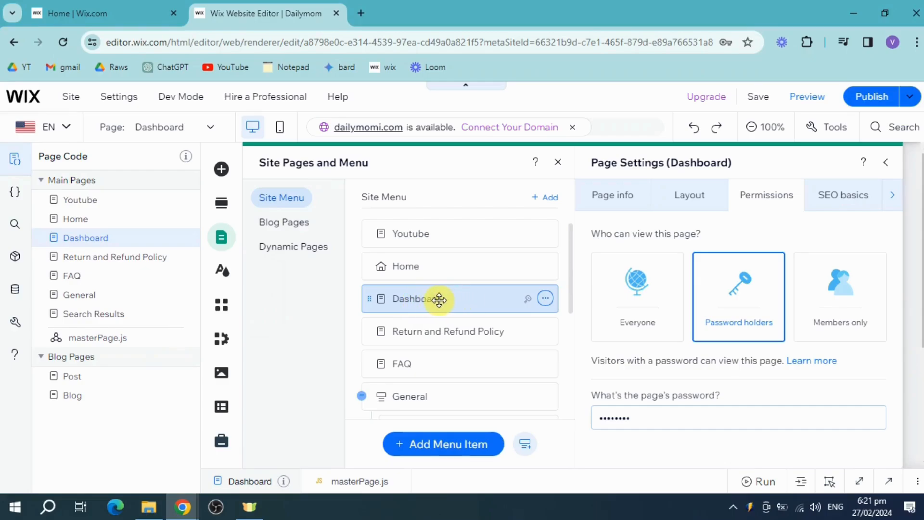
Move Dashboard under FAQ as a subpage, then close Page Settings and Site Pages and Menu.
left_click_drag(439, 300, 526, 341)
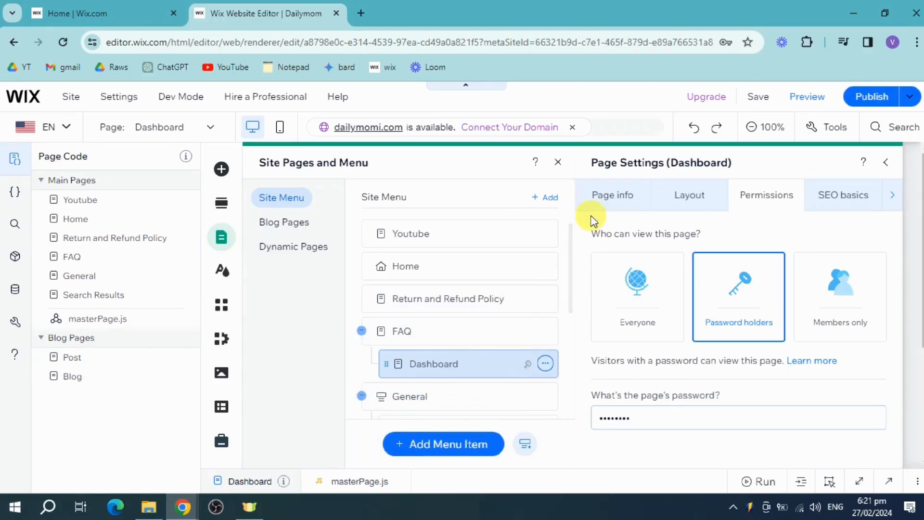
left_click(886, 162)
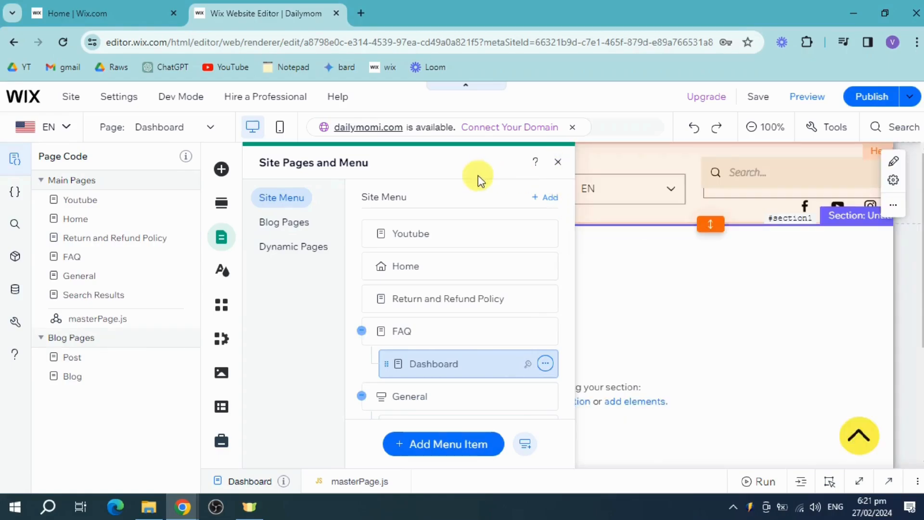
left_click(559, 162)
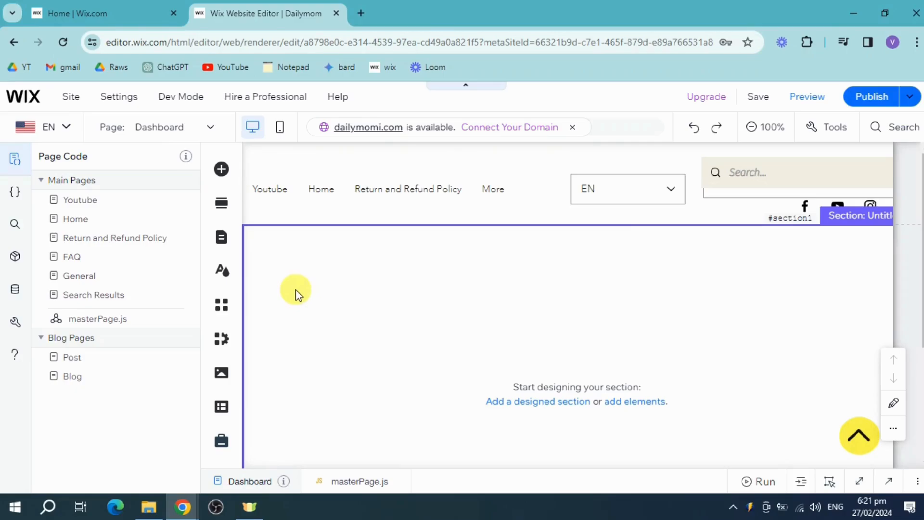
left_click(121, 276)
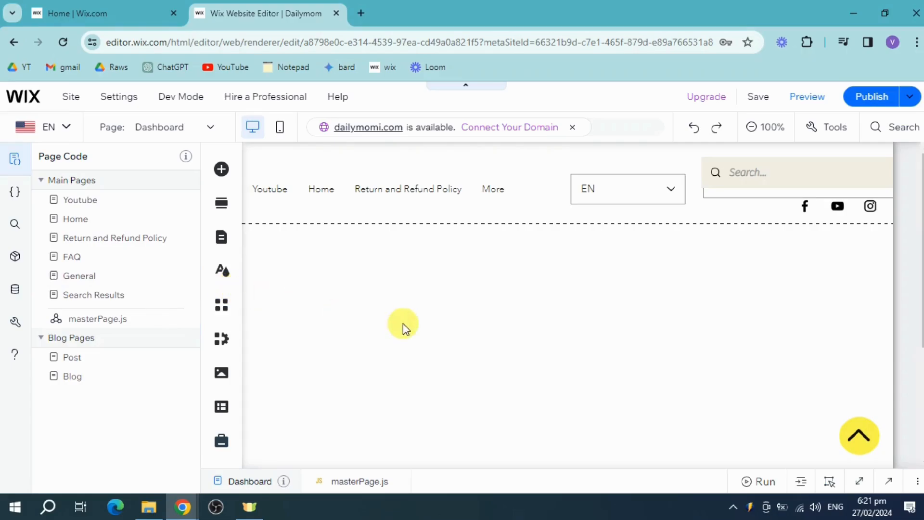
left_click(210, 128)
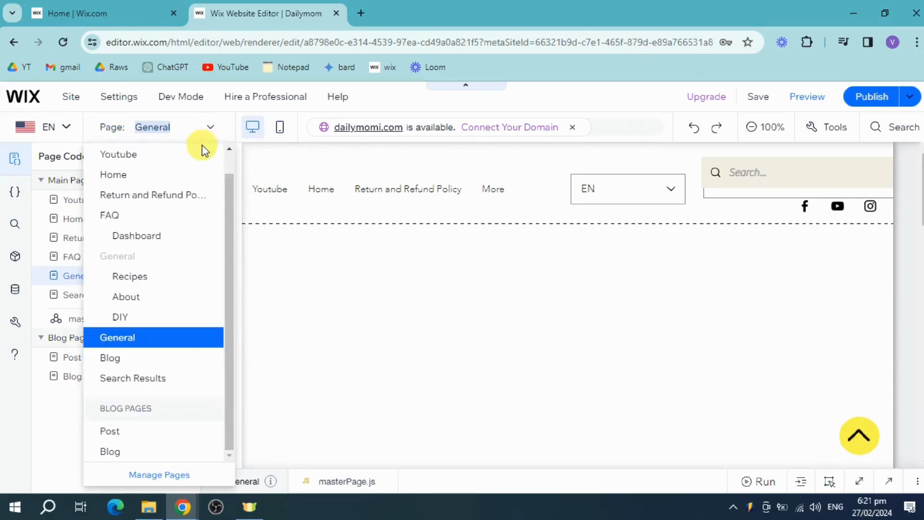
left_click(165, 242)
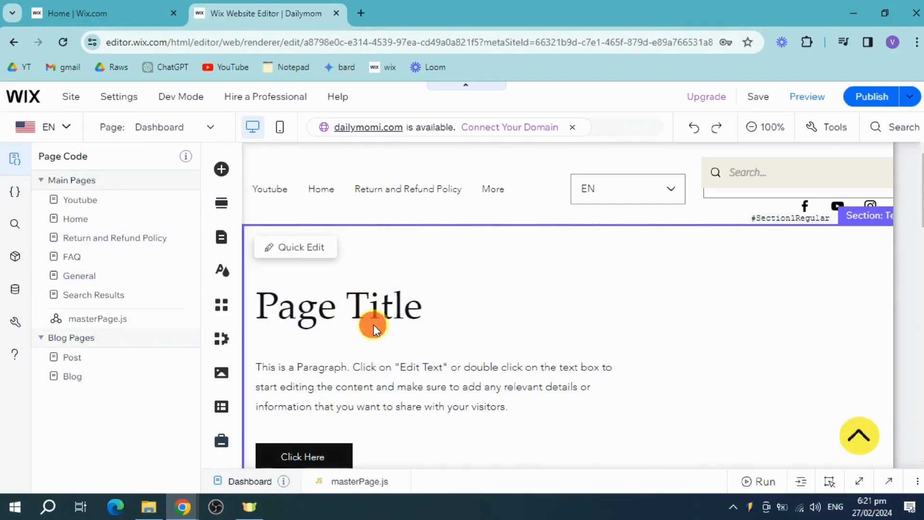
left_click(391, 314)
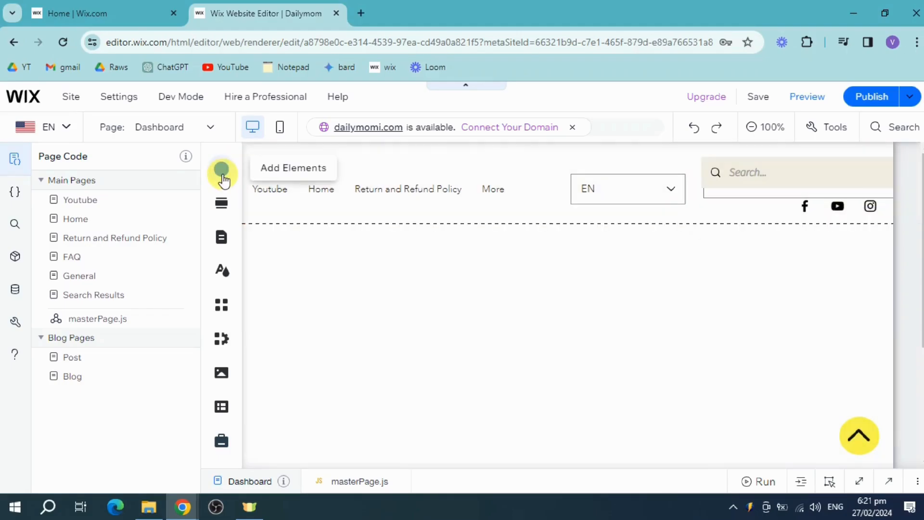
Browse the List repeater categories and drag the team-member portrait repeater onto the Dashboard page.
left_click(223, 174)
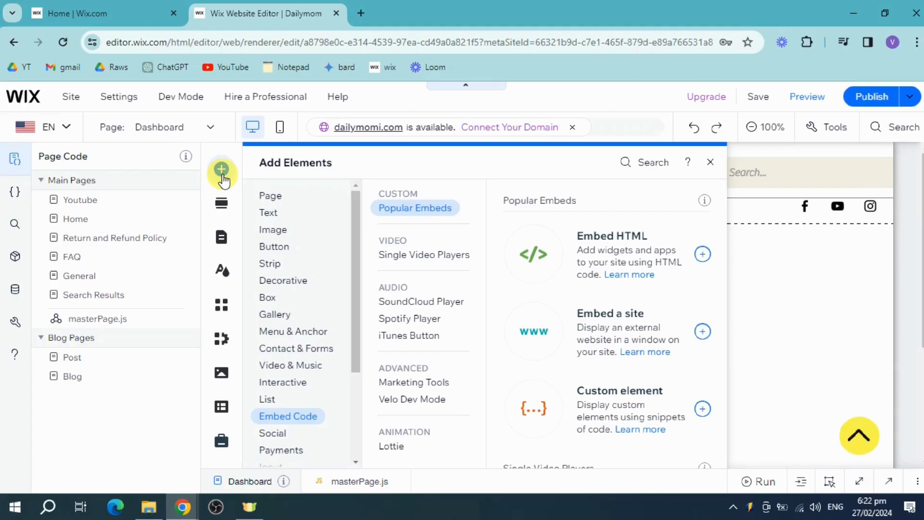
left_click(310, 348)
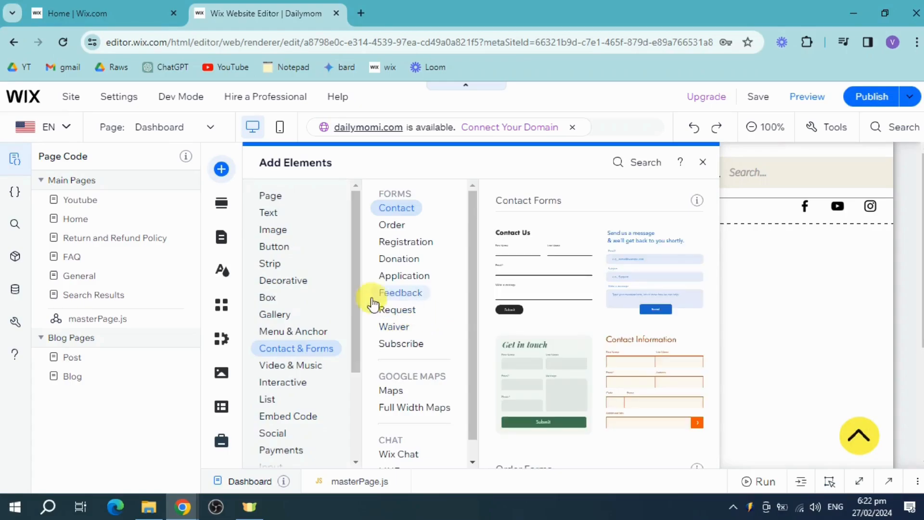
left_click(267, 400)
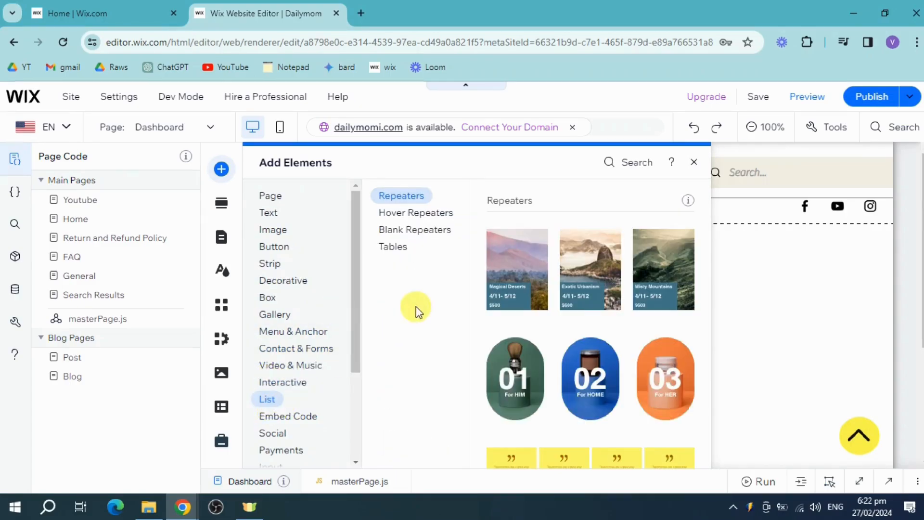
left_click(415, 212)
left_click(418, 198)
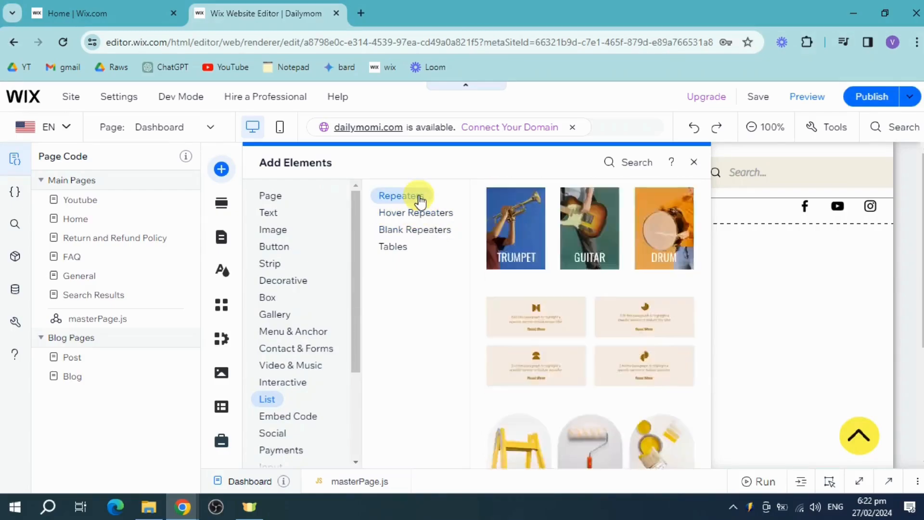
left_click(415, 214)
left_click(412, 233)
scroll(625, 305, "up", 10)
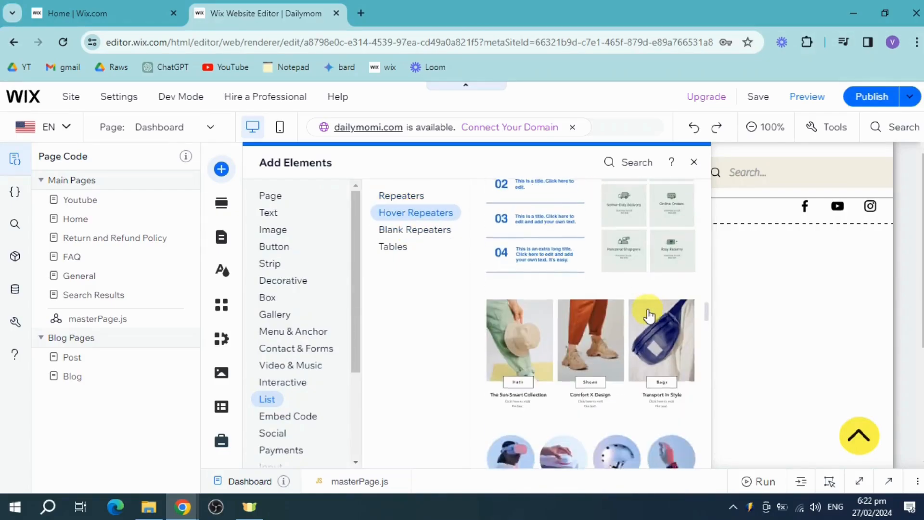
scroll(649, 315, "up", 6)
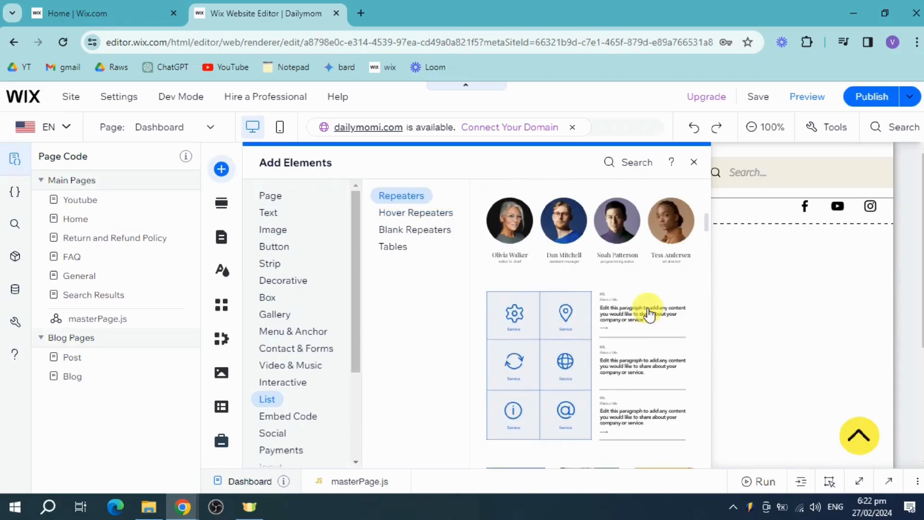
left_click_drag(511, 362, 306, 309)
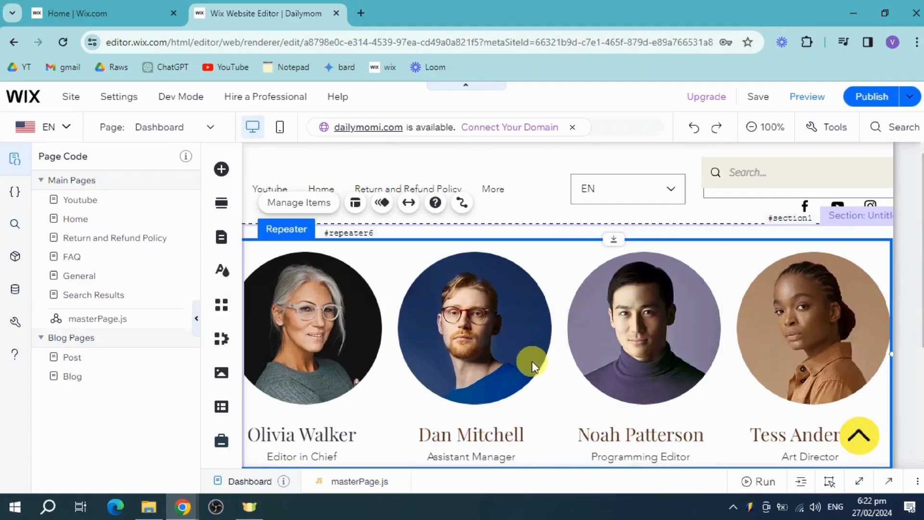
Scroll down the Dashboard page to view the four-profile team repeater above the footer.
scroll(533, 363, "down", 4)
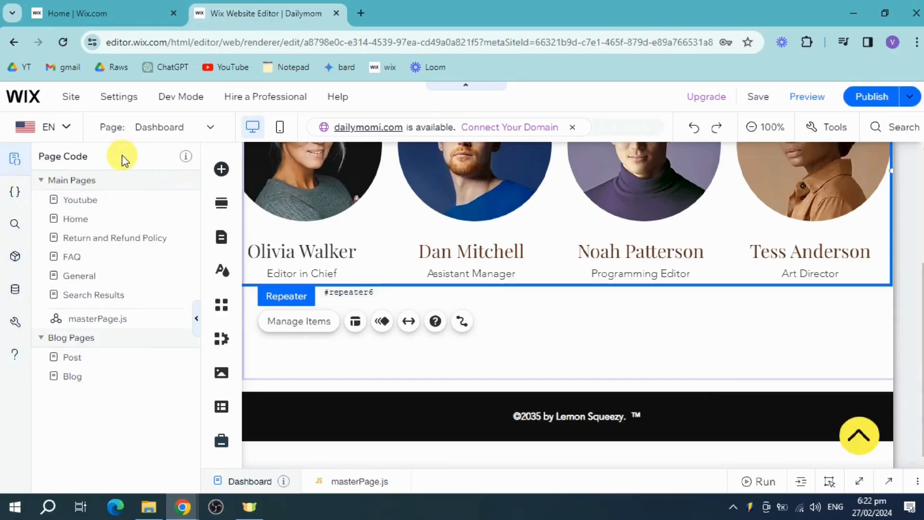
left_click(222, 408)
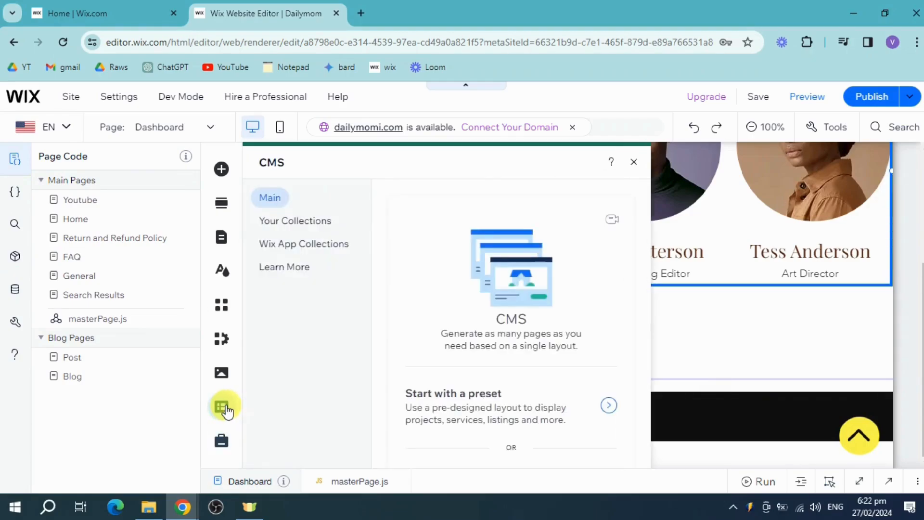
scroll(487, 329, "down", 2)
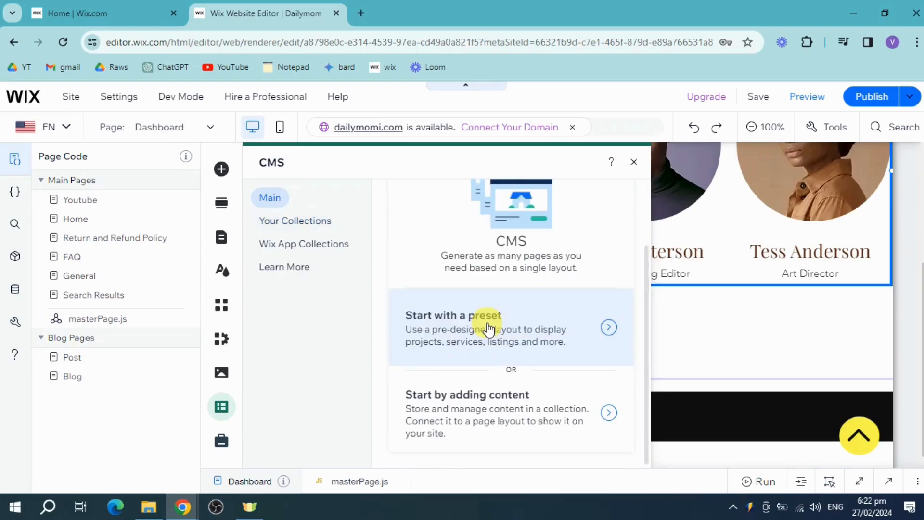
scroll(492, 330, "up", 2)
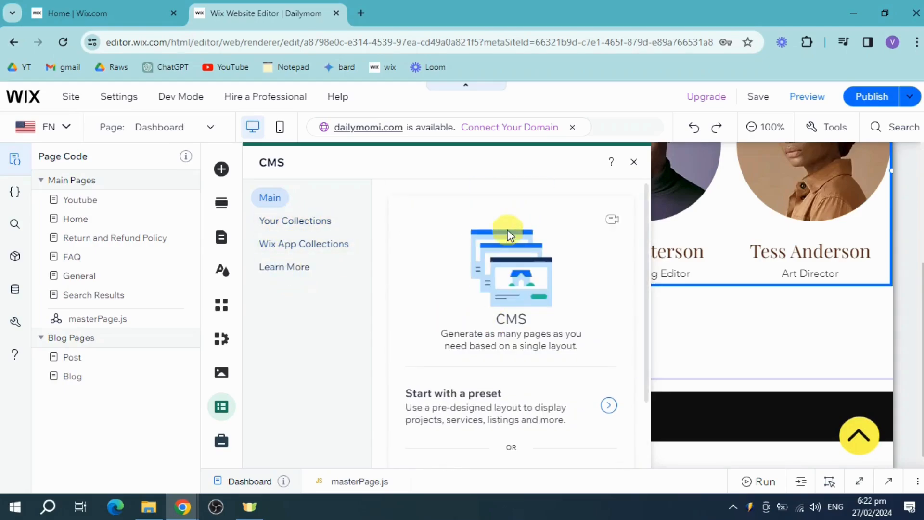
left_click(634, 163)
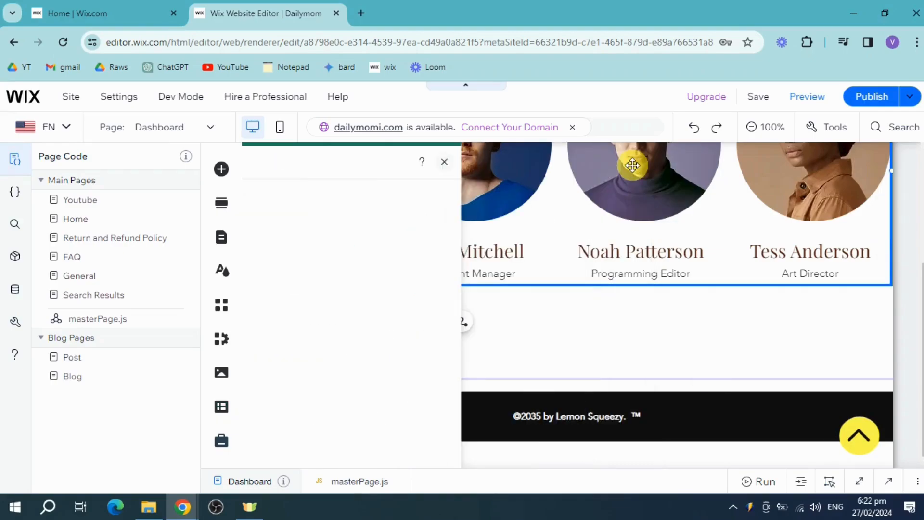